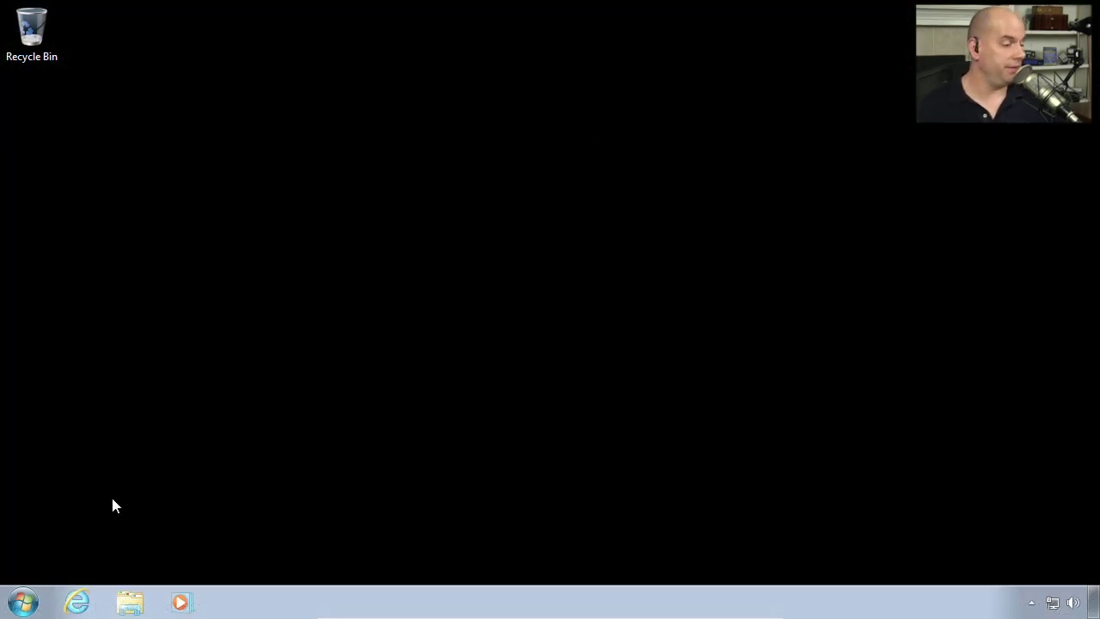
# - Launch Task Scheduler from Control Panel's Administrative Tools and expand its Task Scheduler Library
pyautogui.click(25, 600)
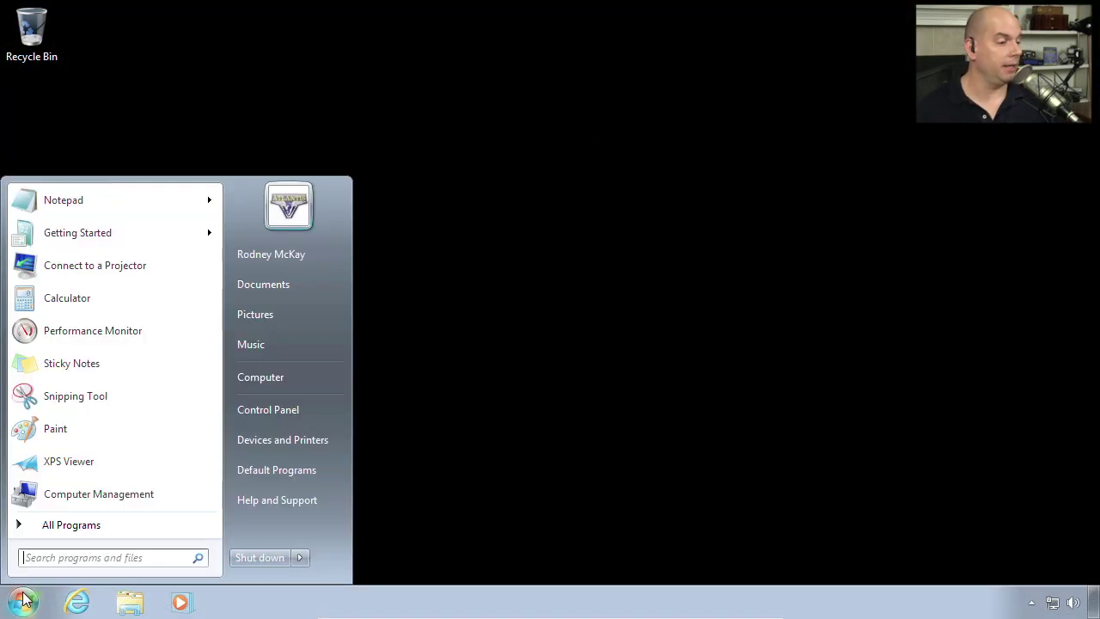
pyautogui.click(286, 409)
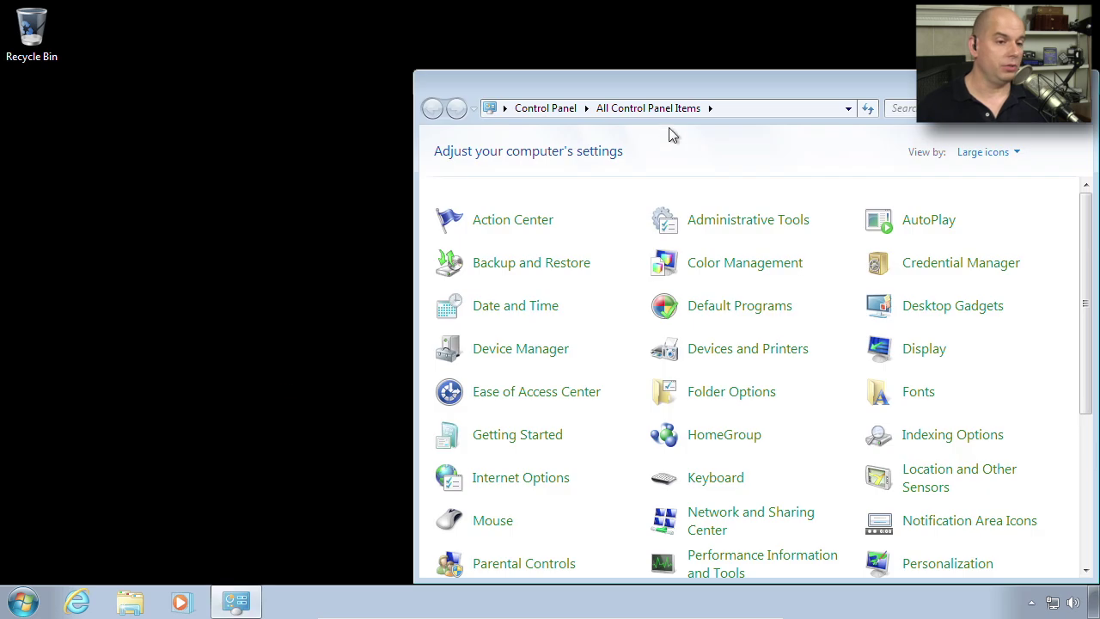
pyautogui.click(747, 223)
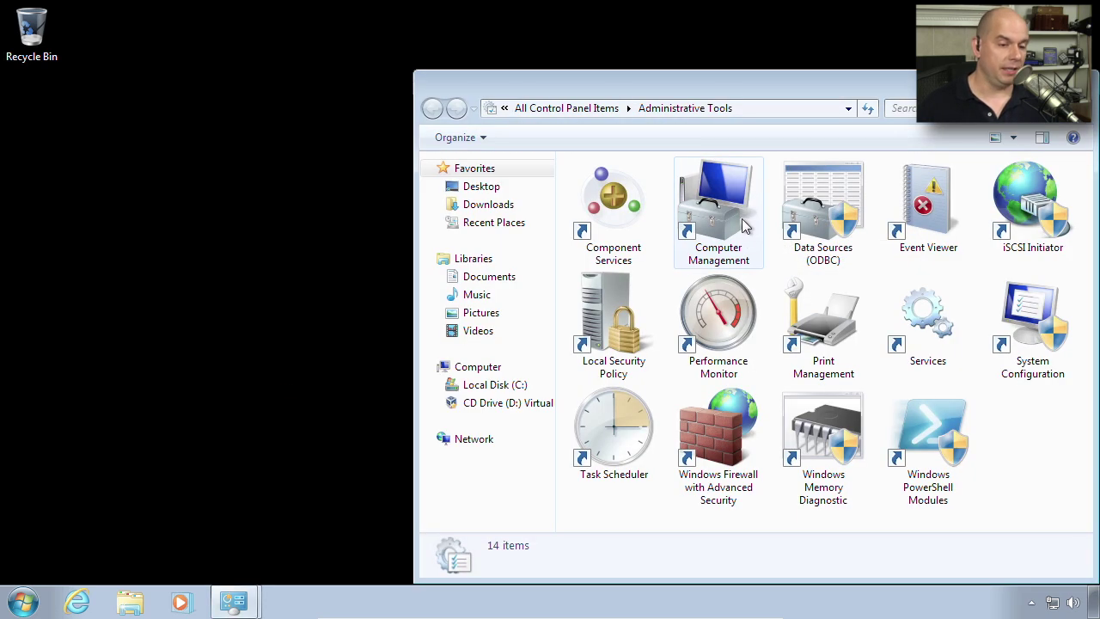
pyautogui.doubleClick(616, 440)
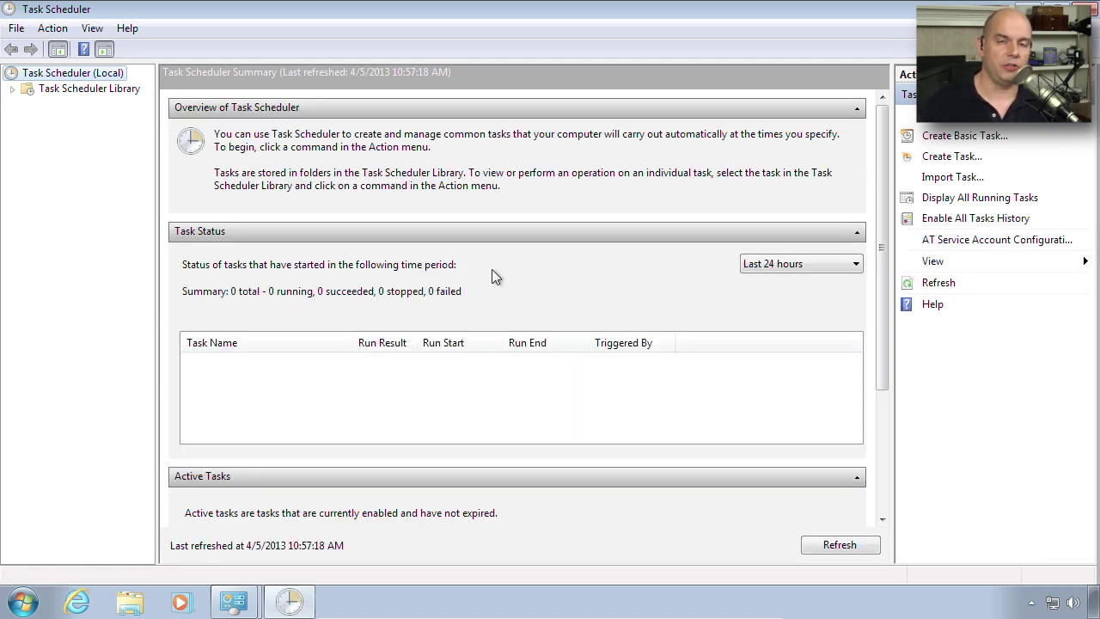
pyautogui.click(12, 89)
# - Expand the Microsoft > Windows task folders, scroll to Active Tasks and select RacTask
pyautogui.click(28, 104)
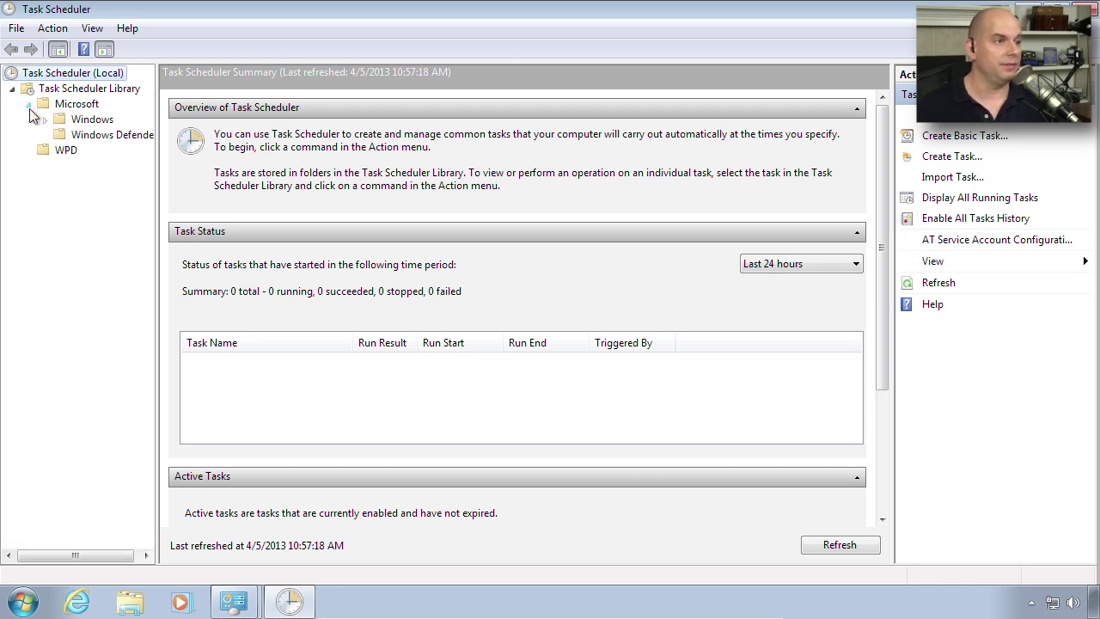
pyautogui.click(43, 119)
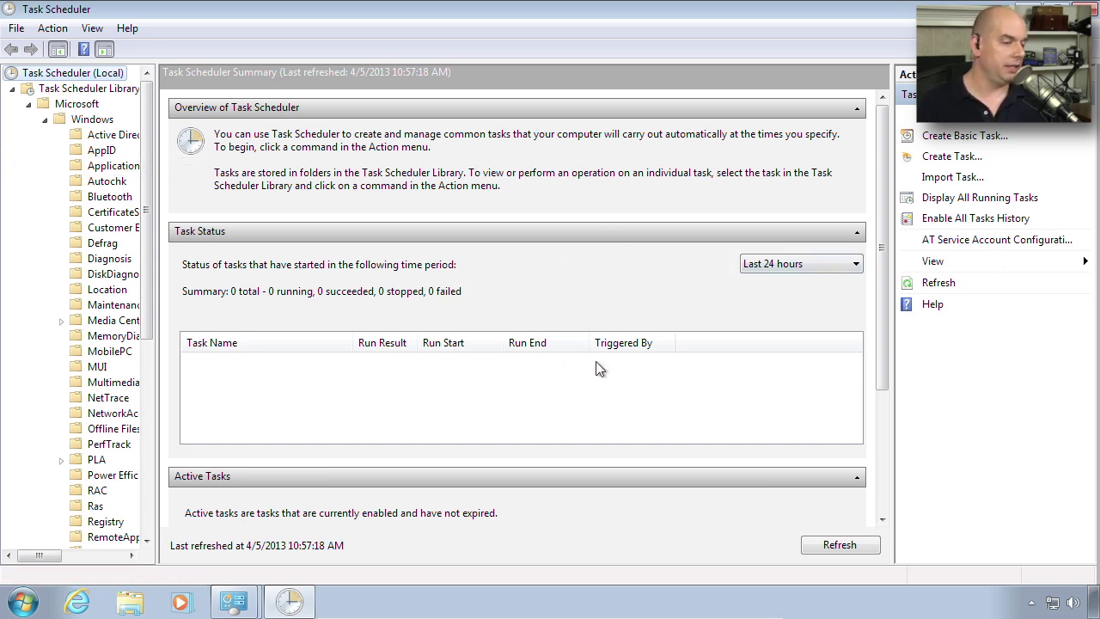
pyautogui.moveTo(877, 206); pyautogui.dragTo(887, 388)
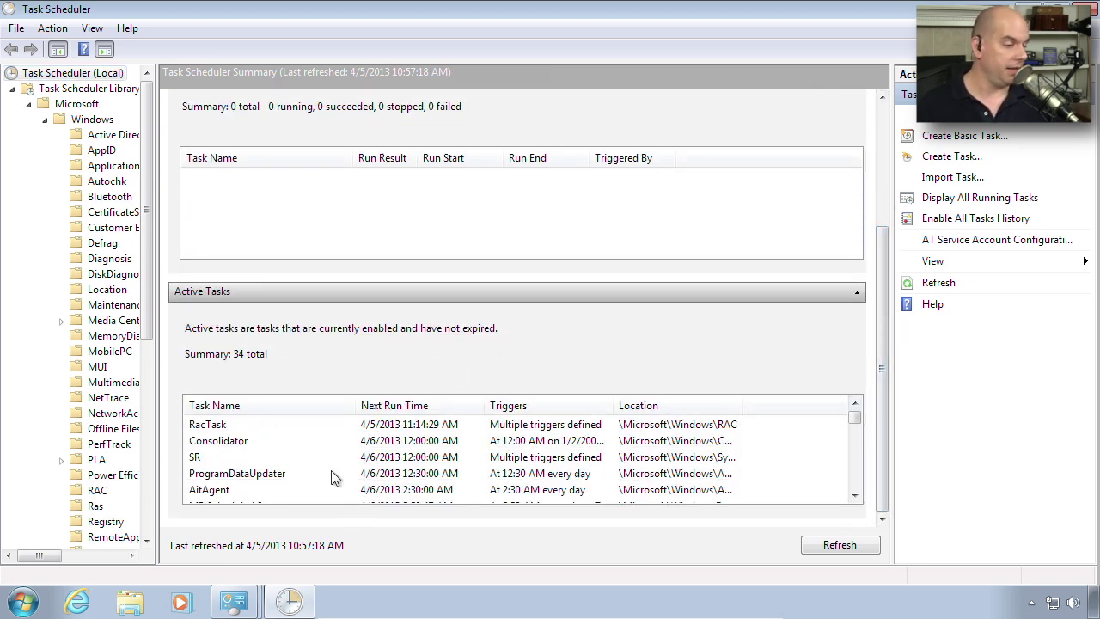
pyautogui.moveTo(854, 419)
pyautogui.mouseDown()
pyautogui.moveTo(858, 462)
pyautogui.moveTo(858, 417)
pyautogui.mouseUp()
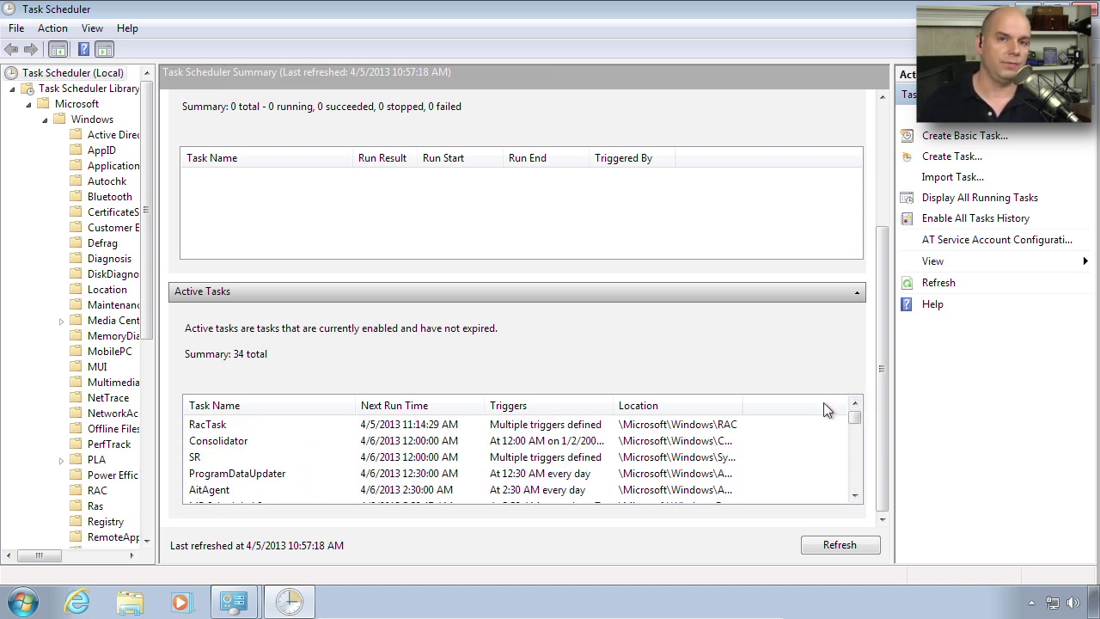
pyautogui.click(483, 427)
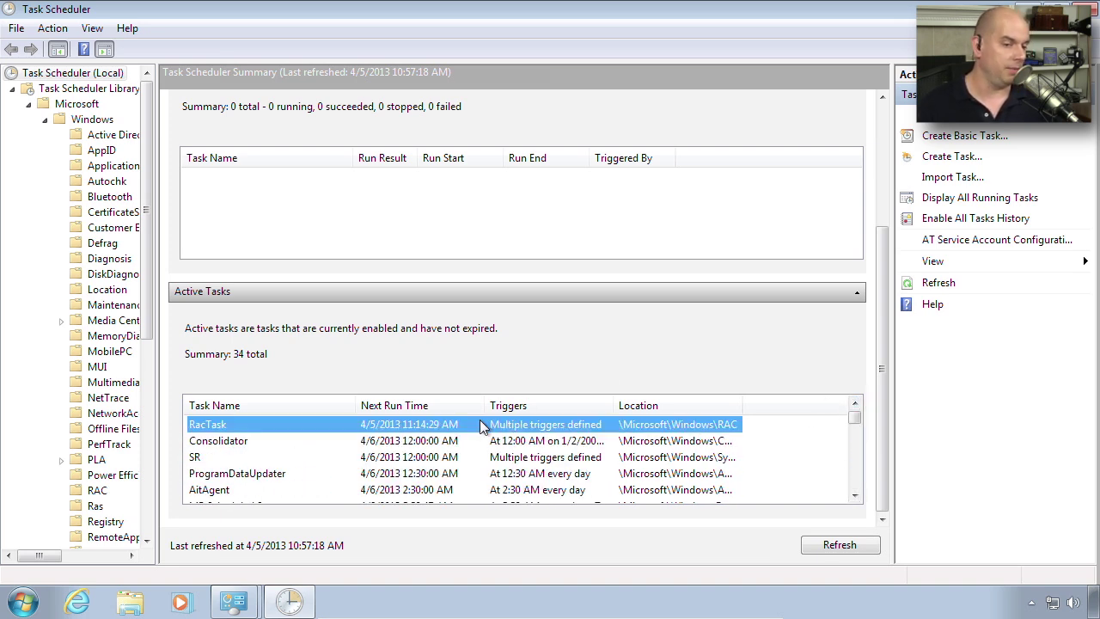
pyautogui.click(964, 137)
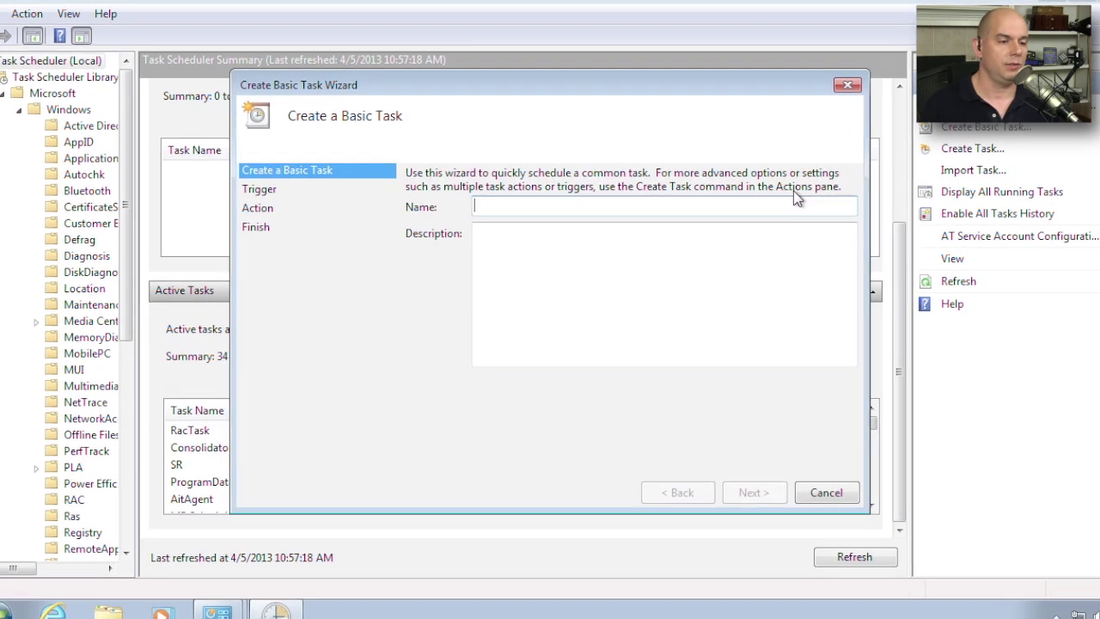
# - Name the new basic task 'Backup' and keep the Daily trigger
pyautogui.write('Backup')
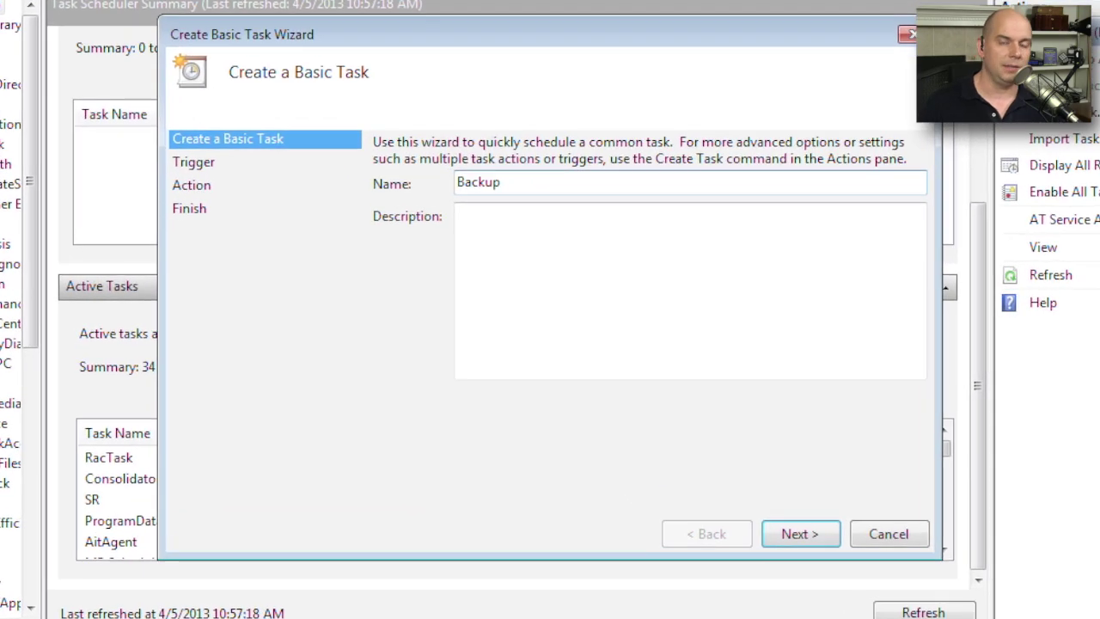
pyautogui.click(823, 542)
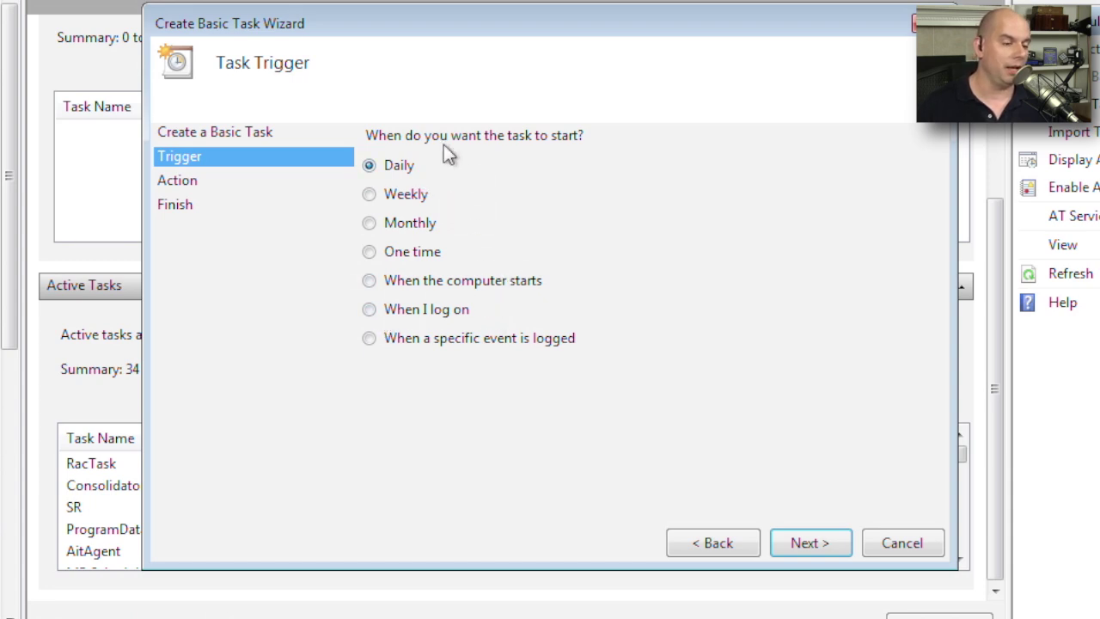
pyautogui.click(819, 539)
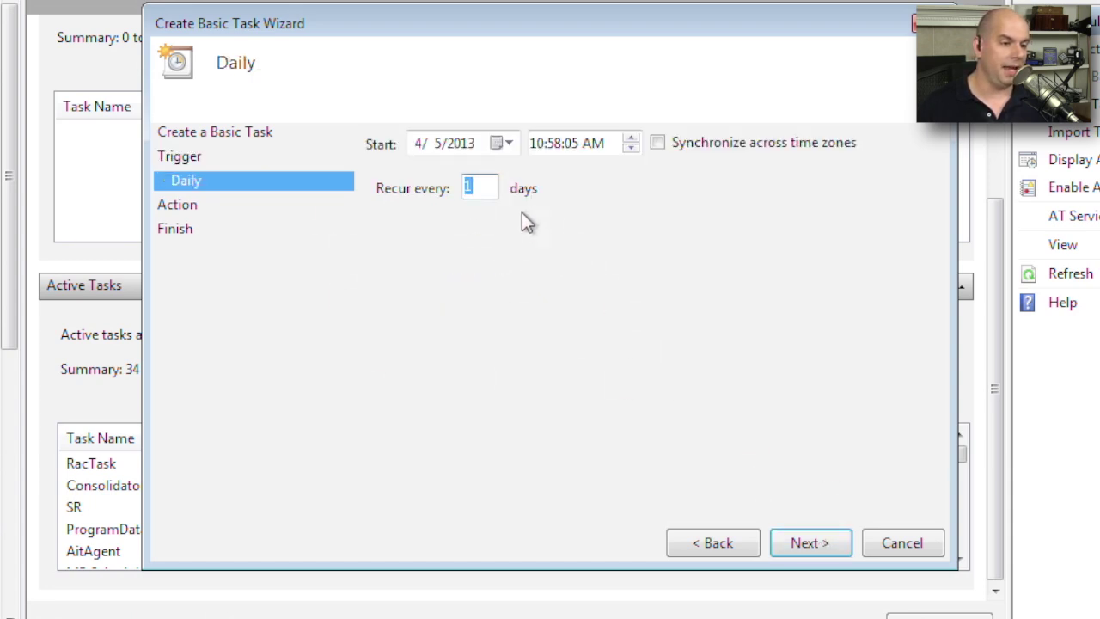
# - Set the daily trigger to start at 3:00 AM and recur every 33 days
pyautogui.click(542, 143)
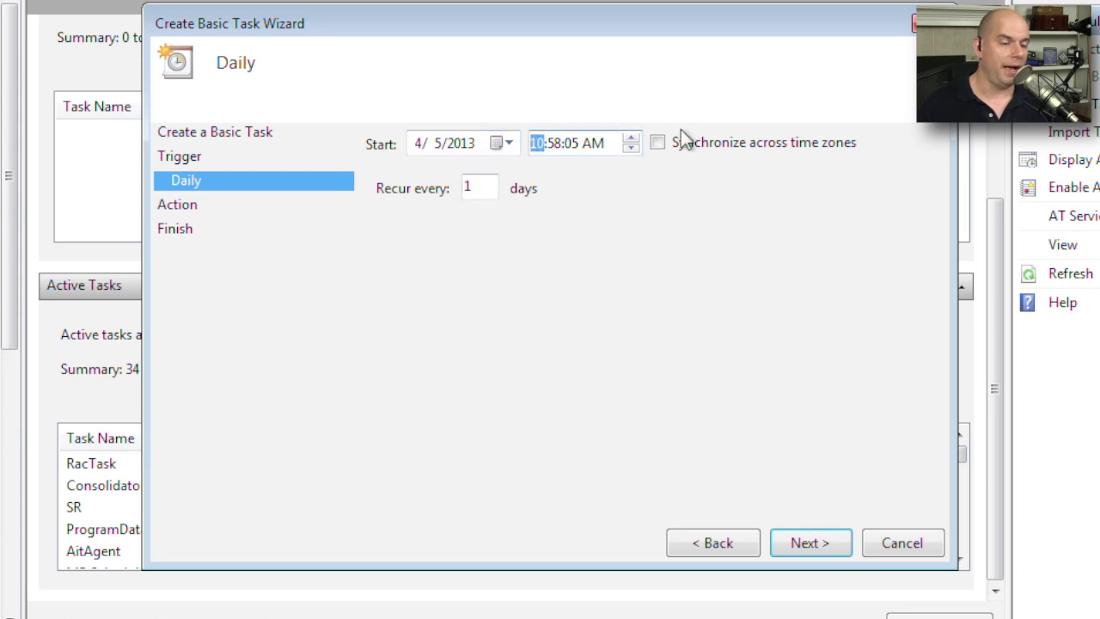
pyautogui.write('3')
pyautogui.press('Tab')
pyautogui.hotkey('shift', 'Tab')
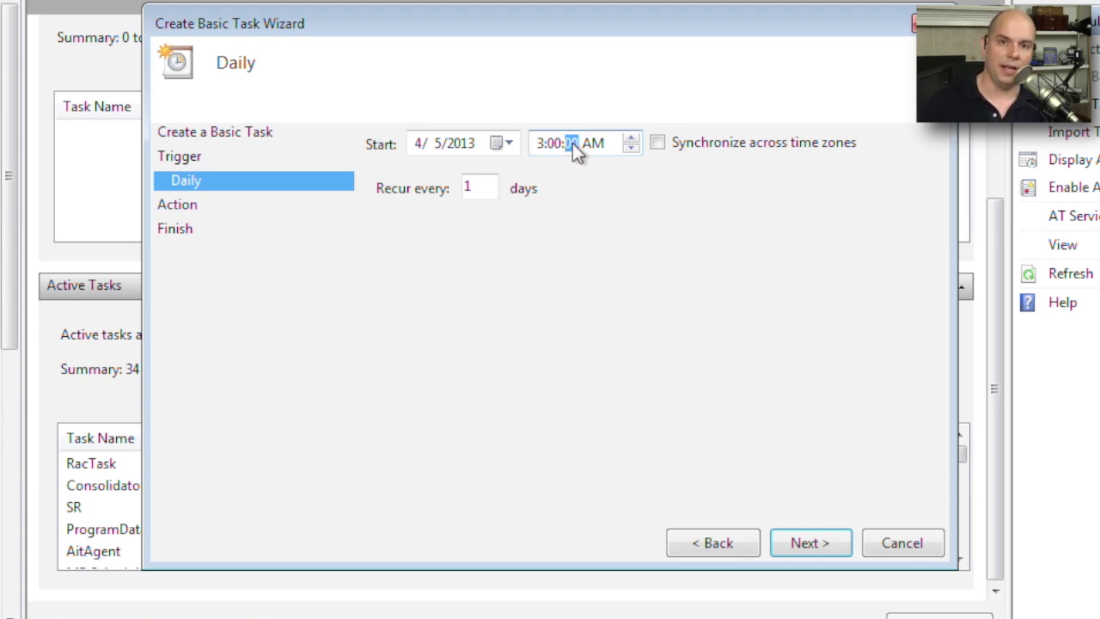
pyautogui.click(498, 181)
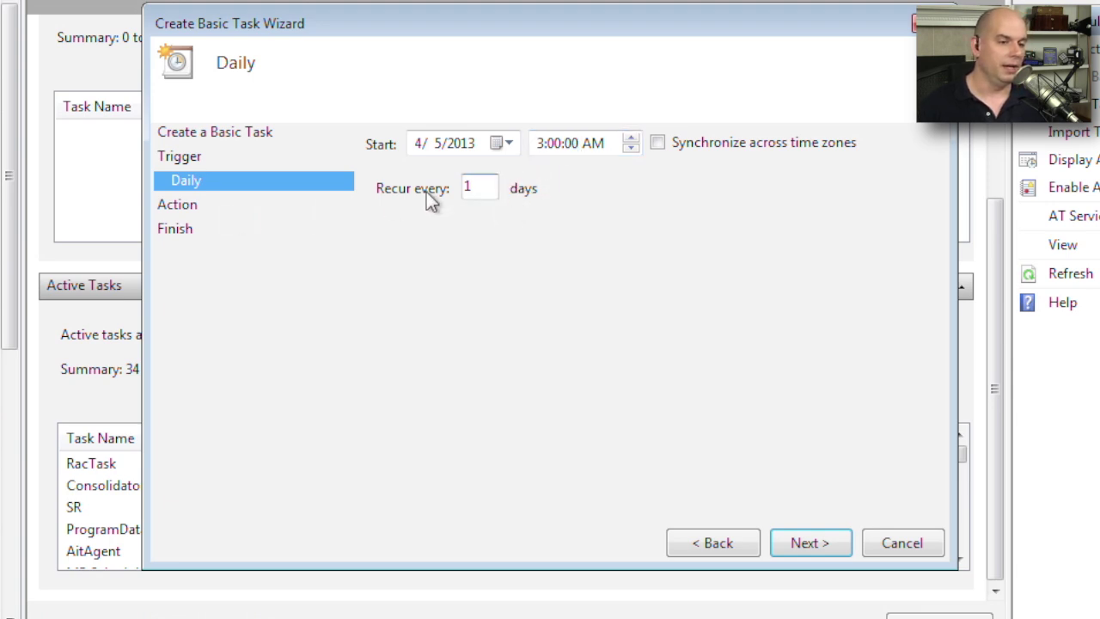
pyautogui.hotkey('shift', 'Left')
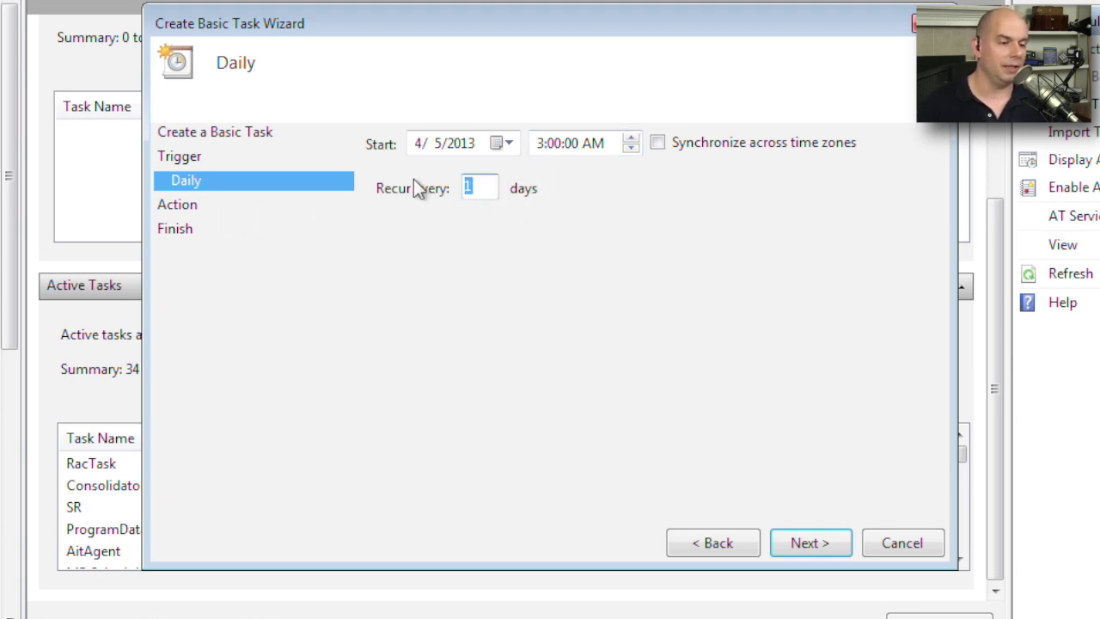
pyautogui.write('33')
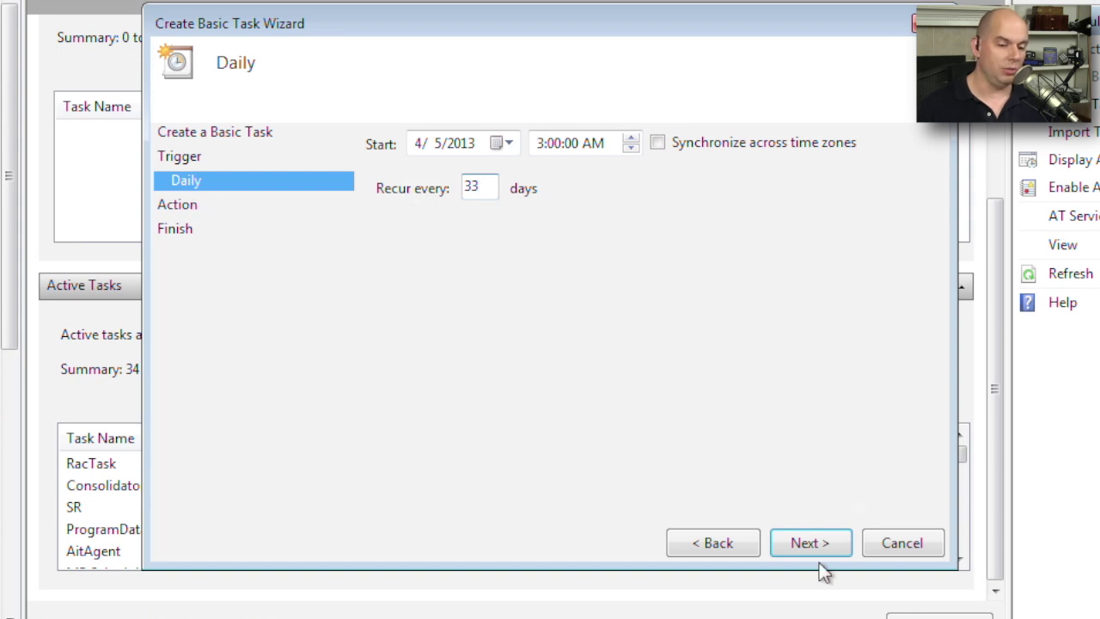
pyautogui.click(815, 544)
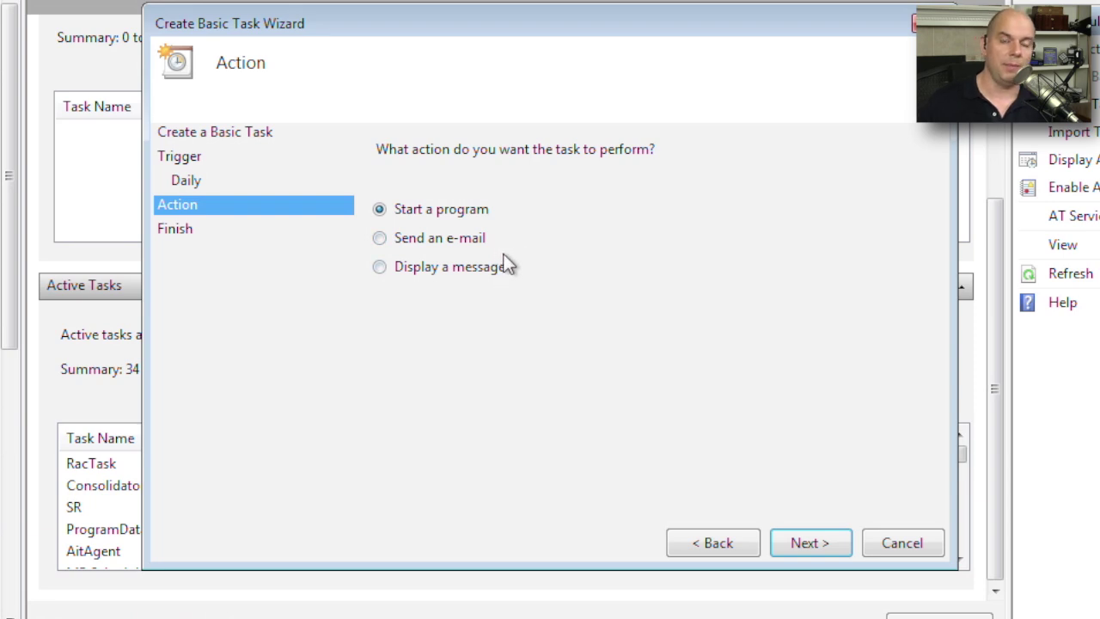
# - Keep 'Start a program' as the action, then cancel the wizard without creating Backup
pyautogui.click(803, 543)
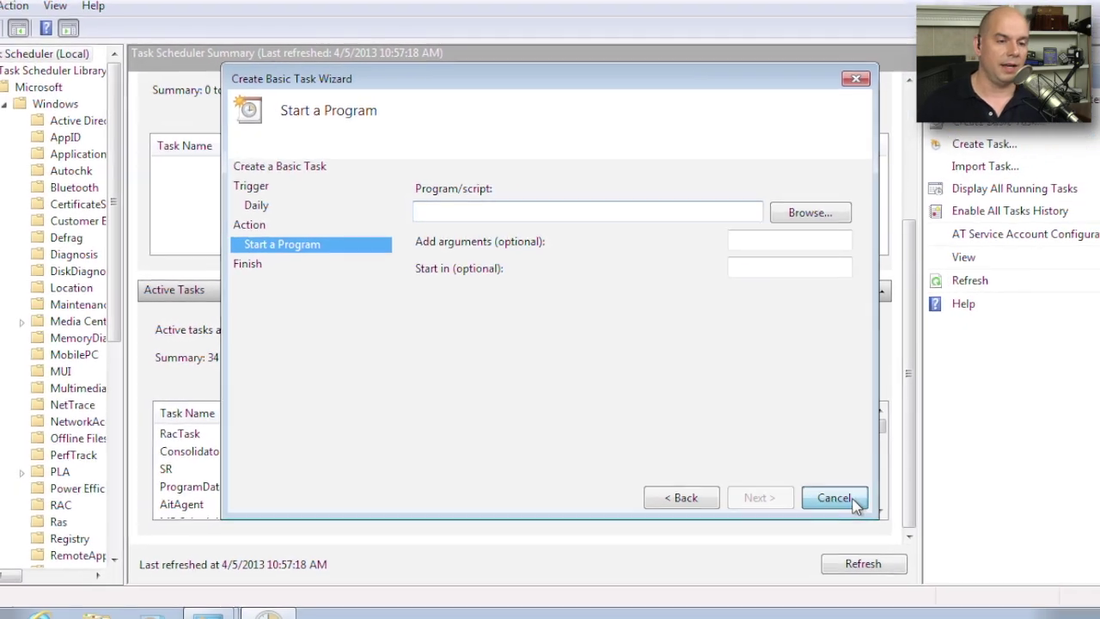
pyautogui.click(854, 501)
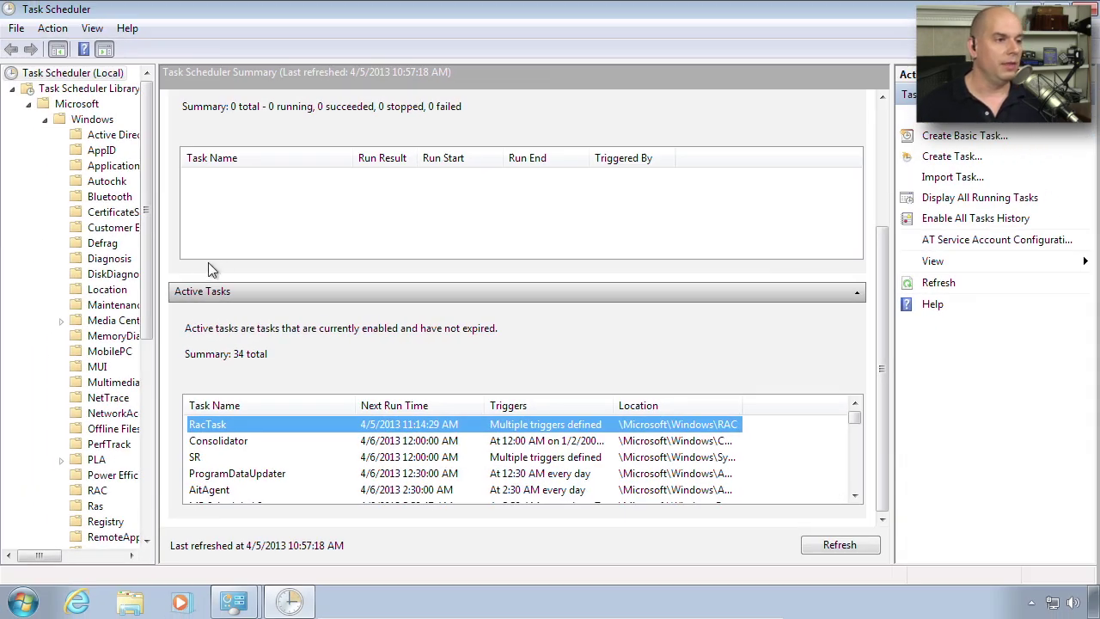
# - Select ScheduledDefrag in the Defrag folder, widen its name column, and view its Wednesday 1:00 AM trigger
pyautogui.moveTo(158, 286); pyautogui.dragTo(220, 287)
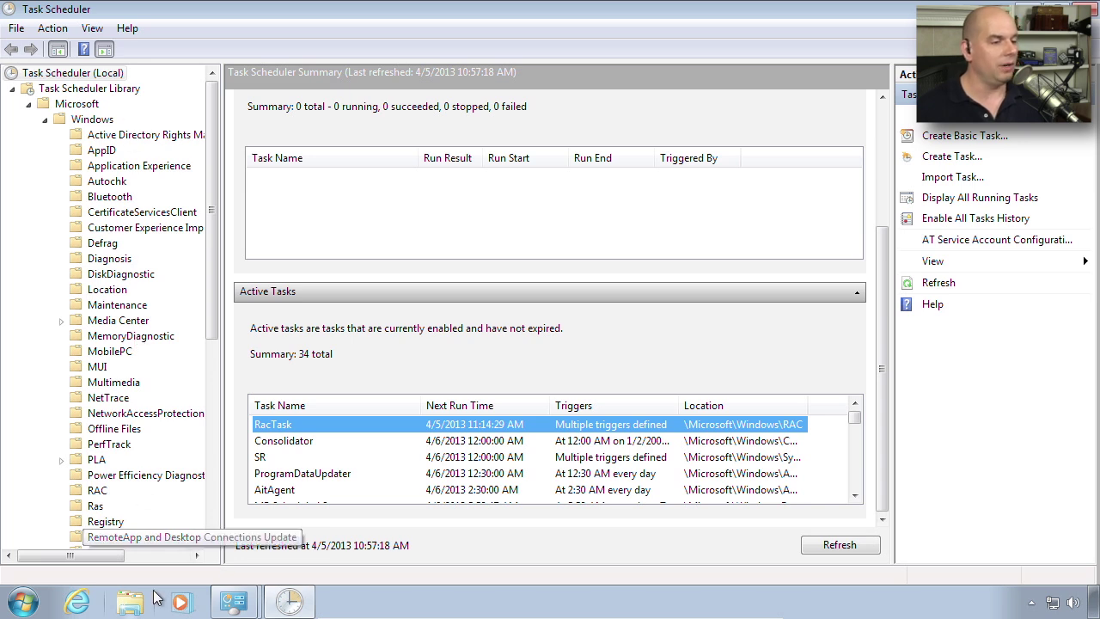
pyautogui.click(123, 247)
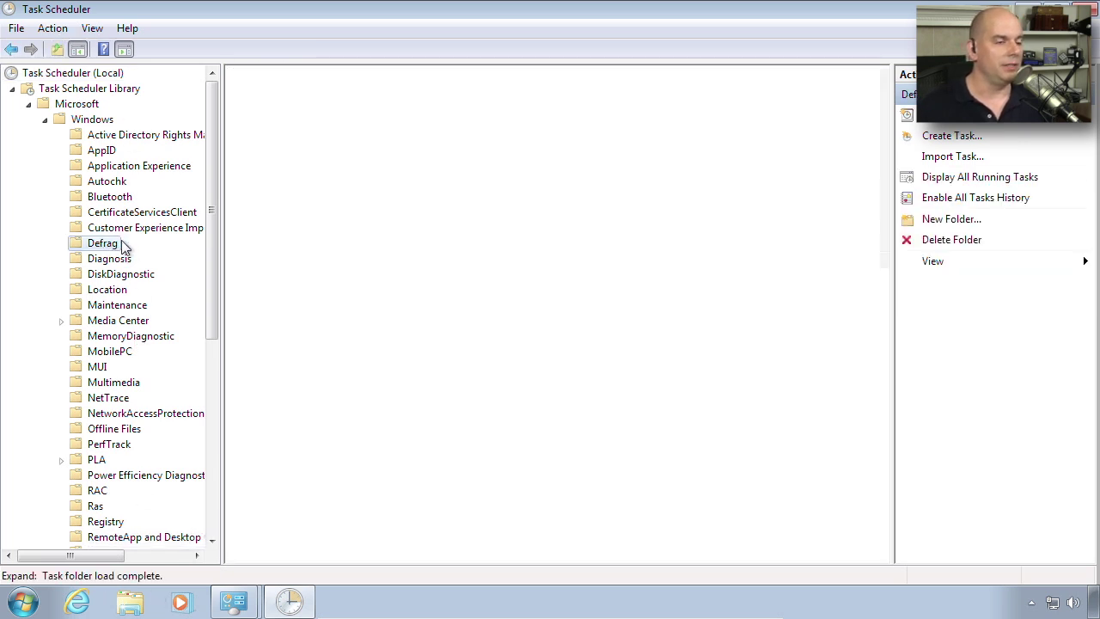
pyautogui.click(455, 99)
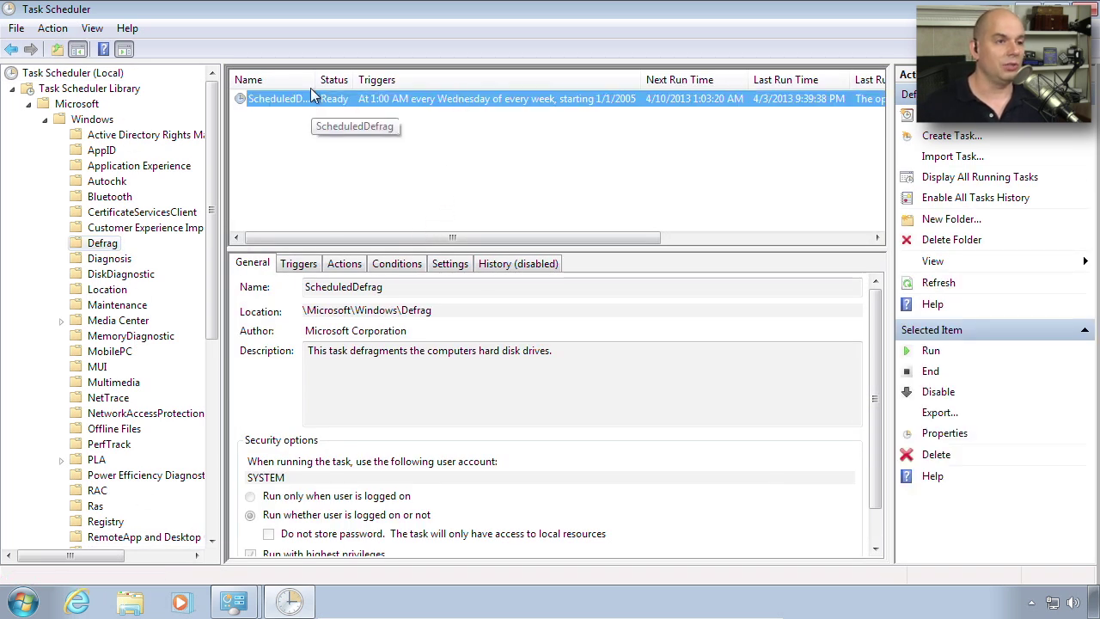
pyautogui.moveTo(315, 79); pyautogui.dragTo(356, 81)
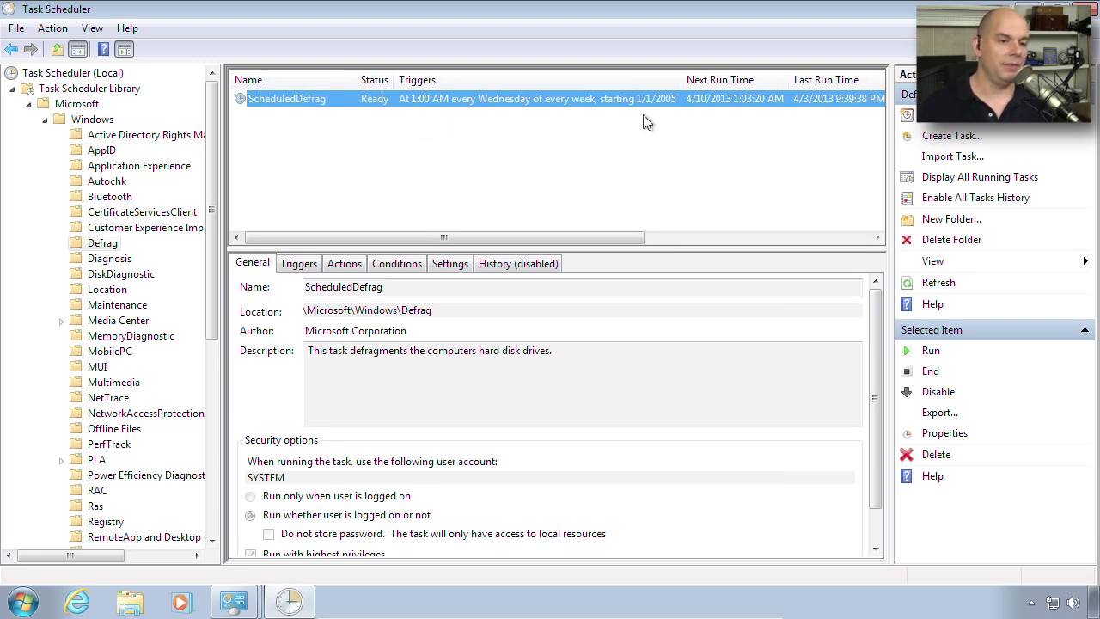
pyautogui.moveTo(583, 236); pyautogui.dragTo(808, 237)
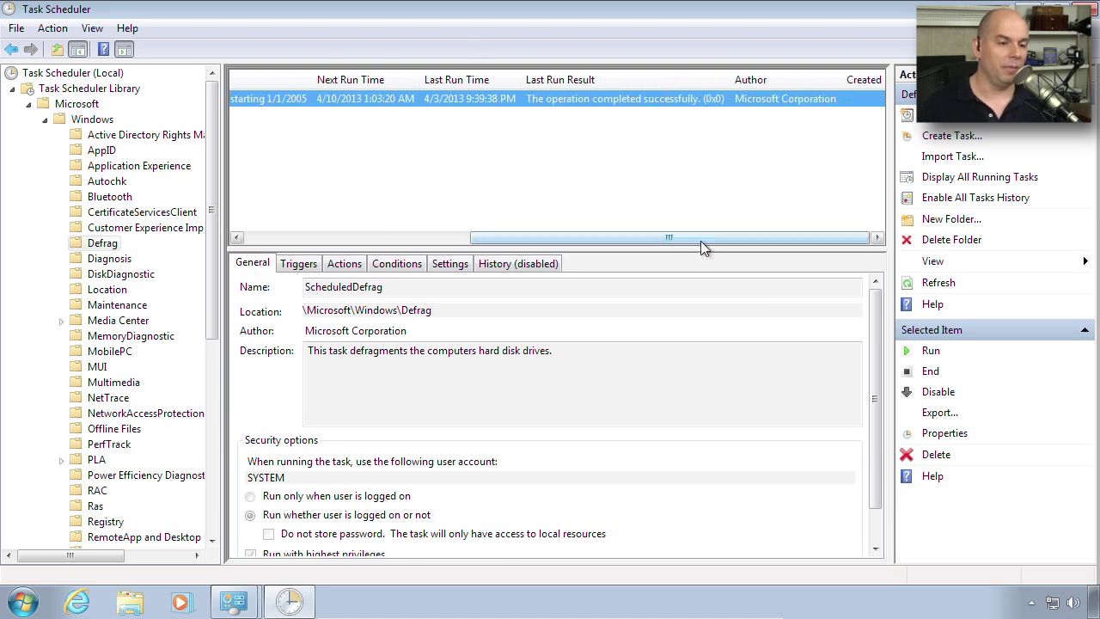
pyautogui.moveTo(705, 239)
pyautogui.mouseDown()
pyautogui.moveTo(551, 241)
pyautogui.moveTo(635, 65)
pyautogui.mouseUp()
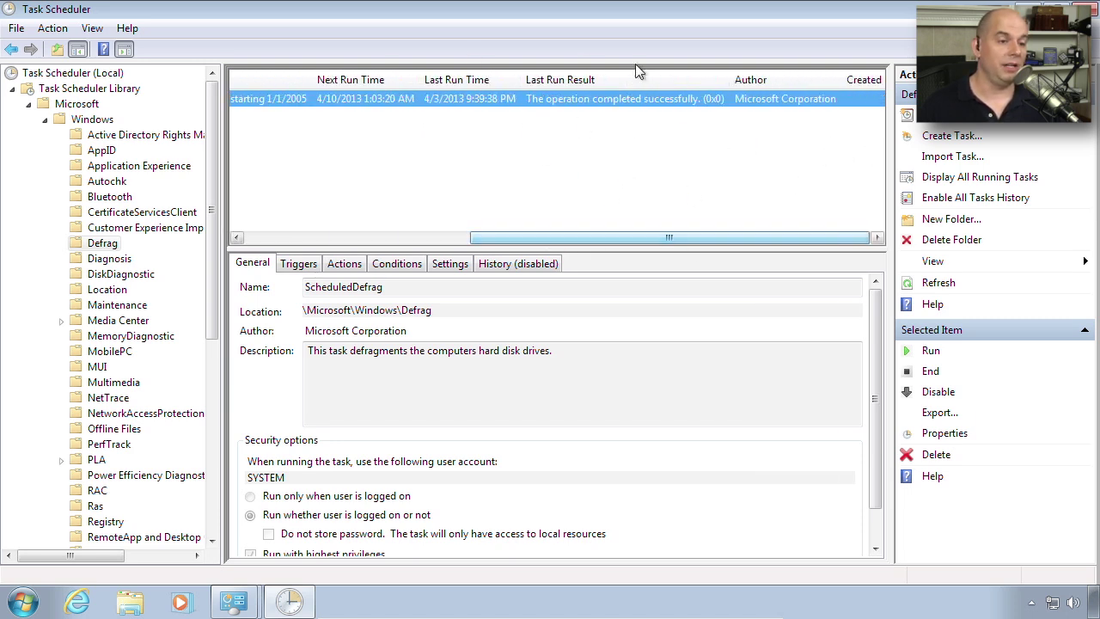
pyautogui.click(530, 135)
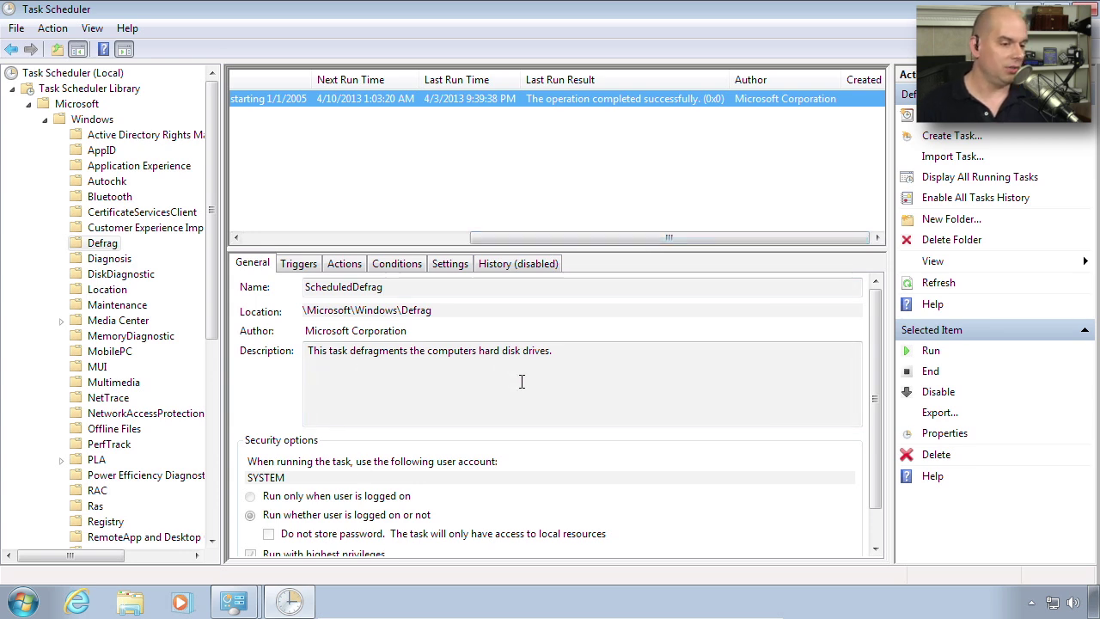
pyautogui.moveTo(874, 341); pyautogui.dragTo(484, 427)
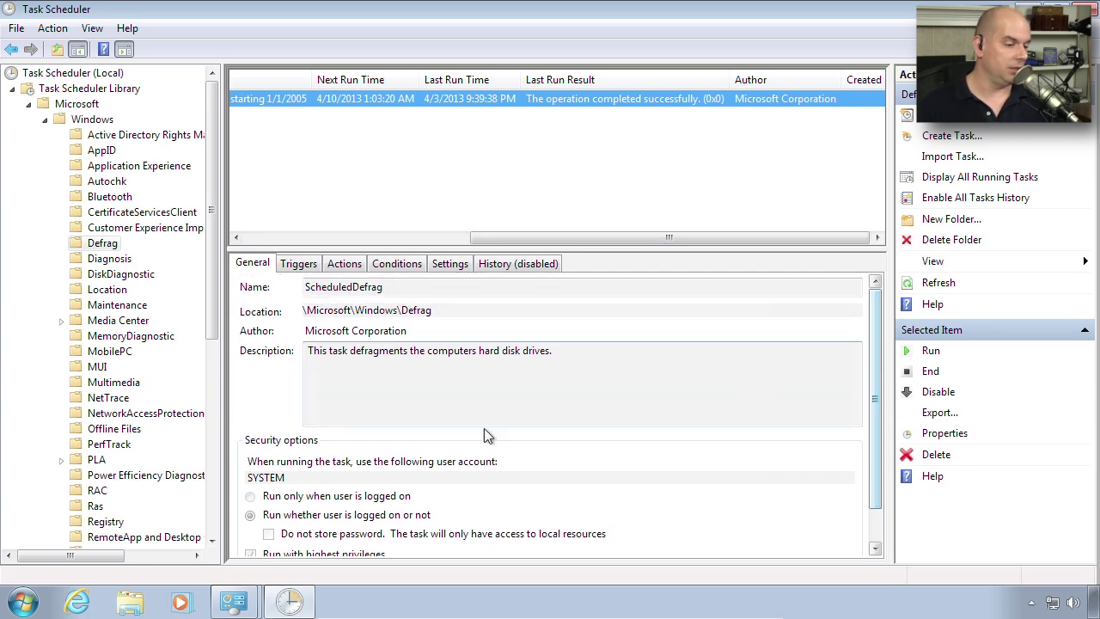
pyautogui.click(298, 265)
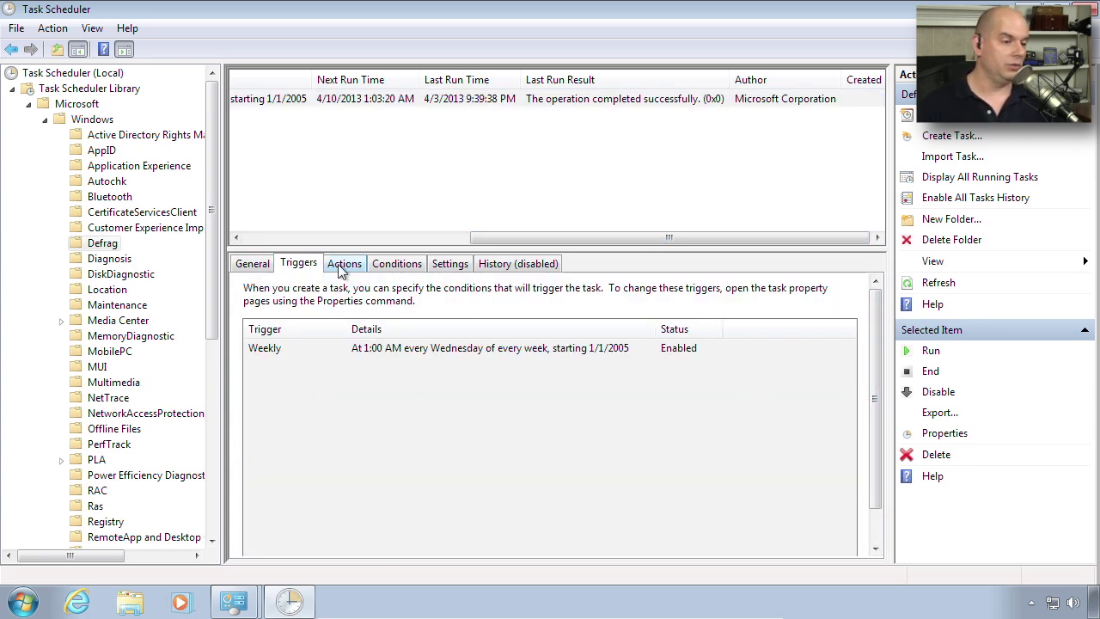
# - Step through ScheduledDefrag's Actions (defrag command), Conditions, Settings and empty History tabs
pyautogui.click(342, 268)
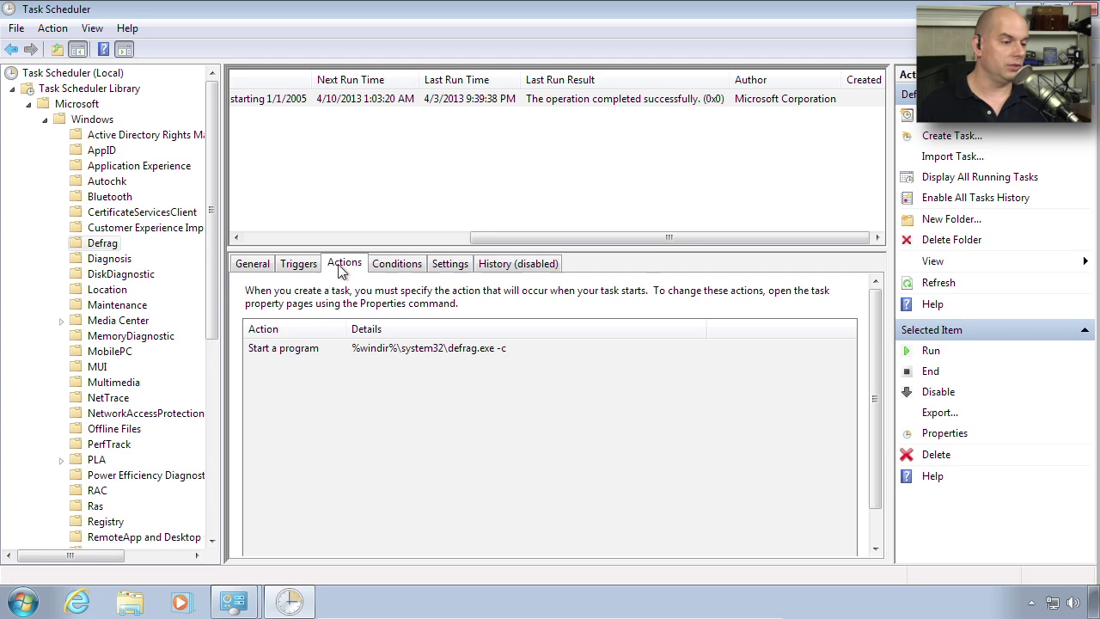
pyautogui.click(403, 349)
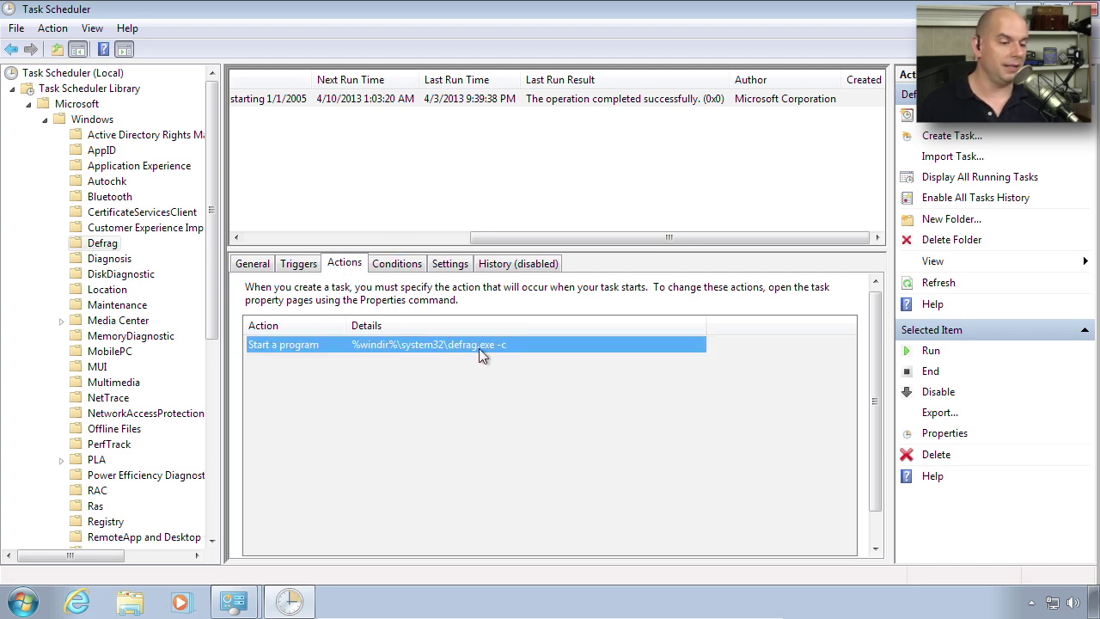
pyautogui.click(403, 268)
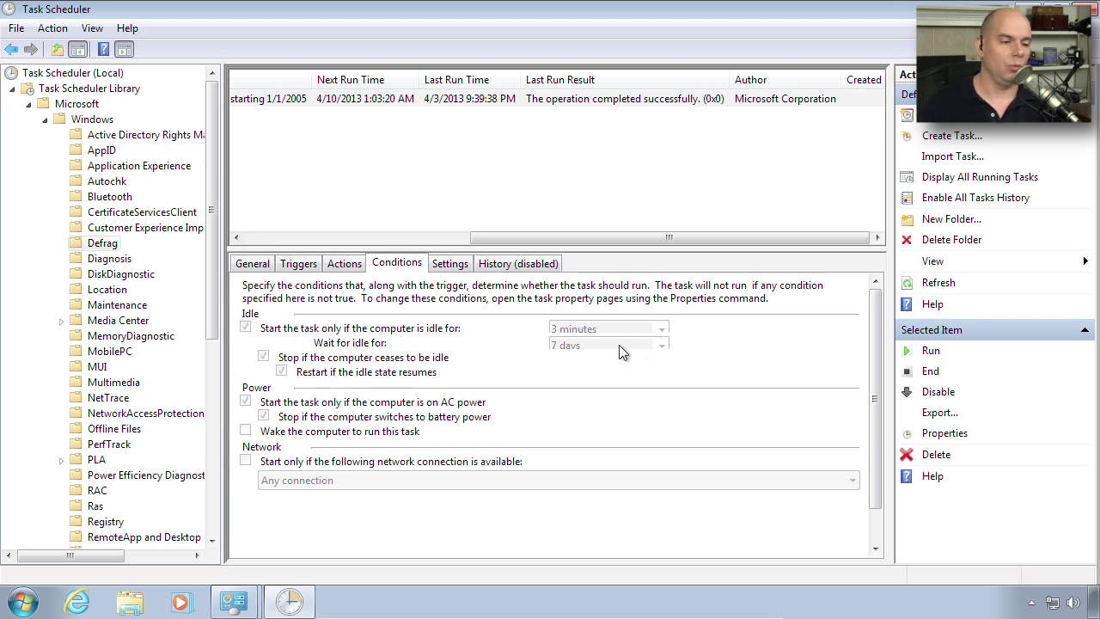
pyautogui.click(456, 264)
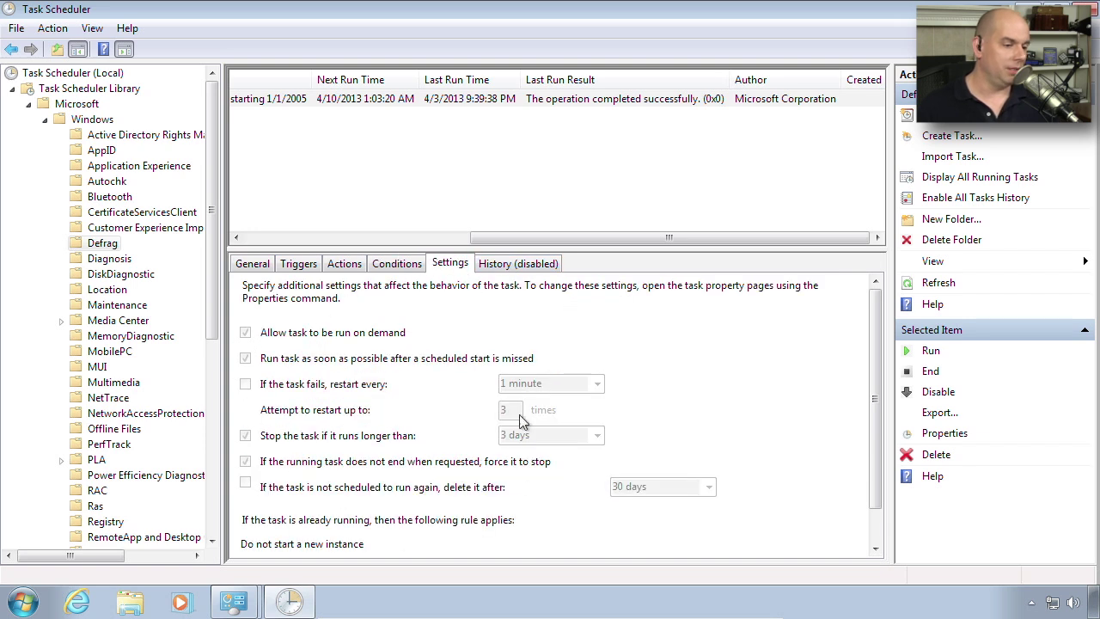
pyautogui.click(535, 267)
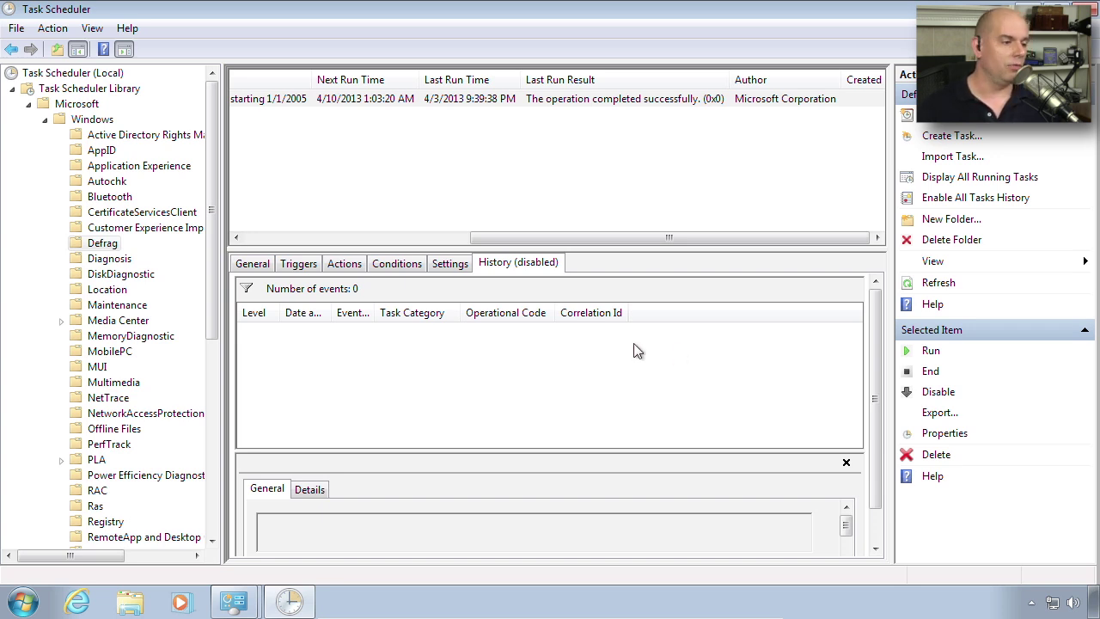
pyautogui.scroll(-8, 211, 284)
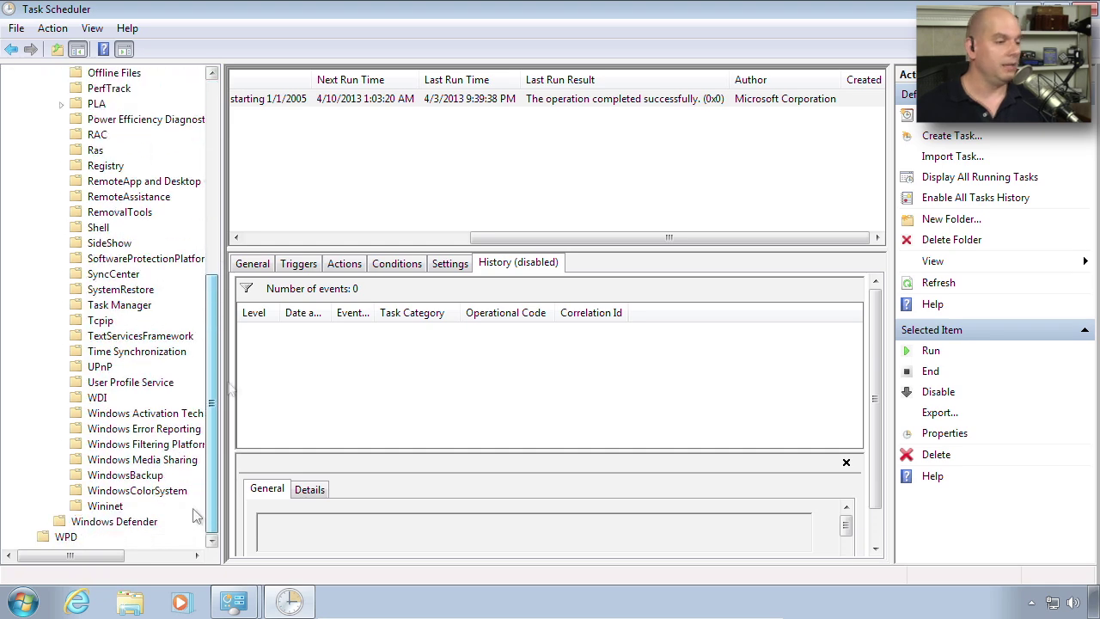
pyautogui.moveTo(208, 430); pyautogui.dragTo(229, 155)
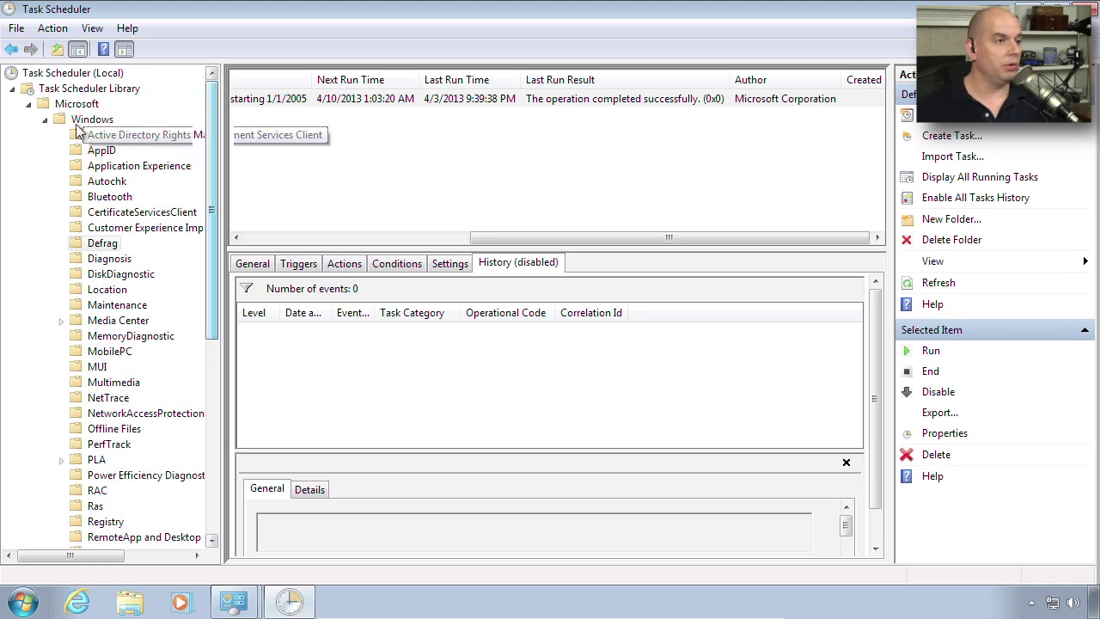
# - Add a 'Professor' folder under Task Scheduler Library, collapse Microsoft, and select Professor
pyautogui.click(46, 91)
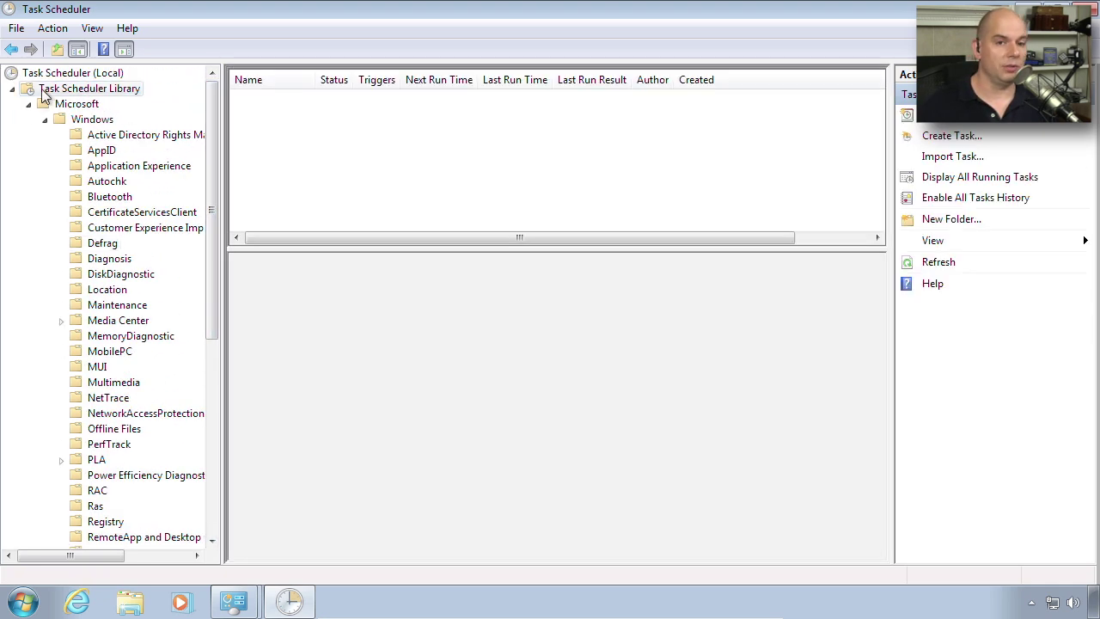
pyautogui.click(941, 220)
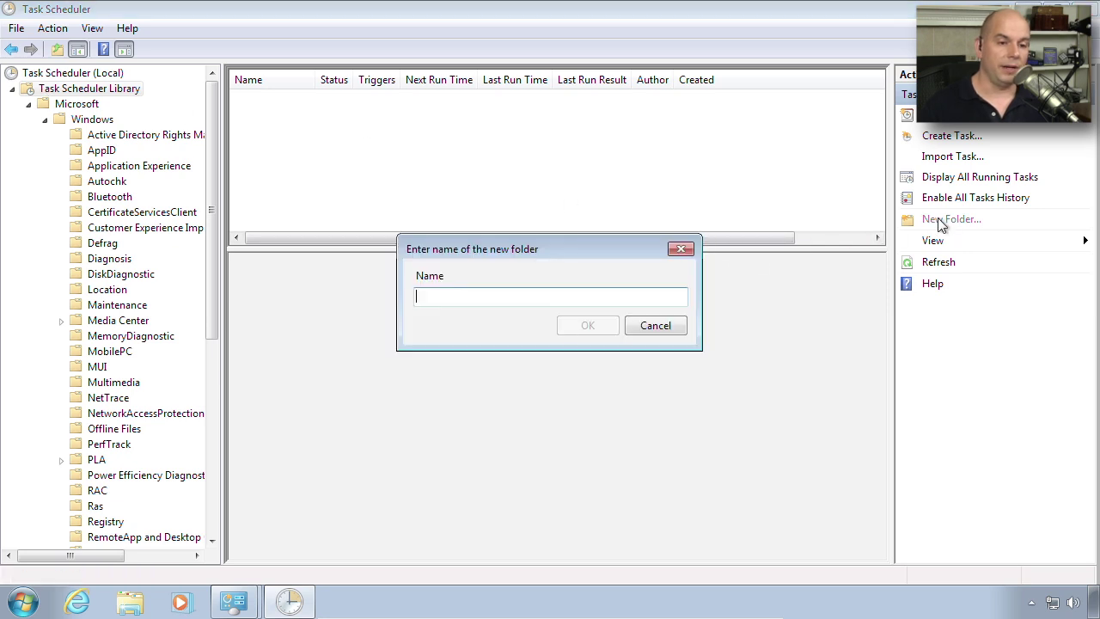
pyautogui.write('ProfePinfosec')
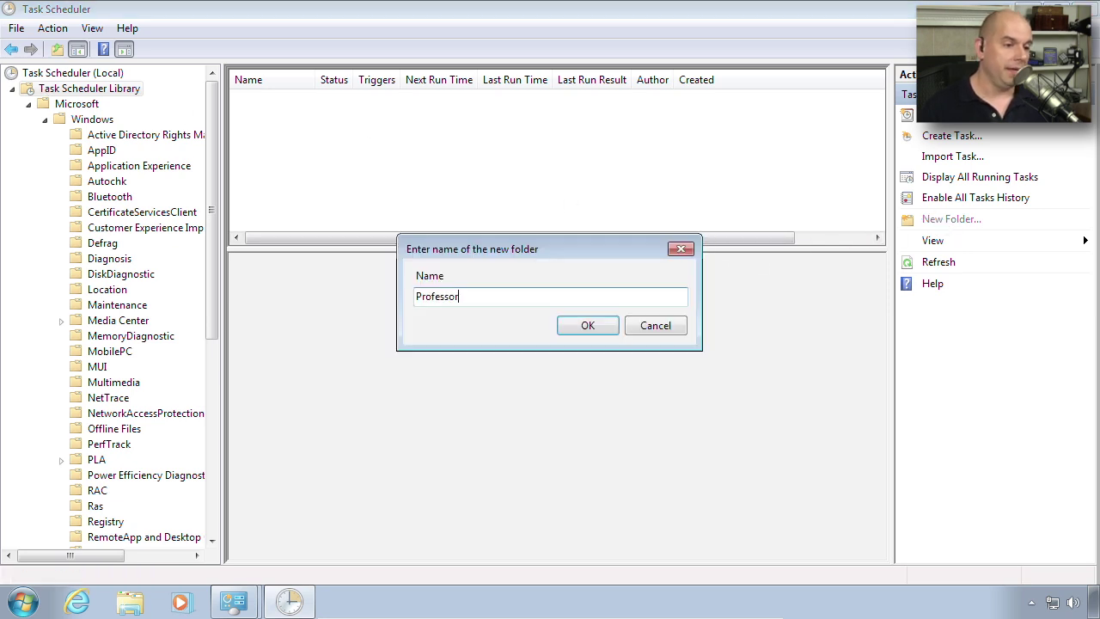
pyautogui.press('Return')
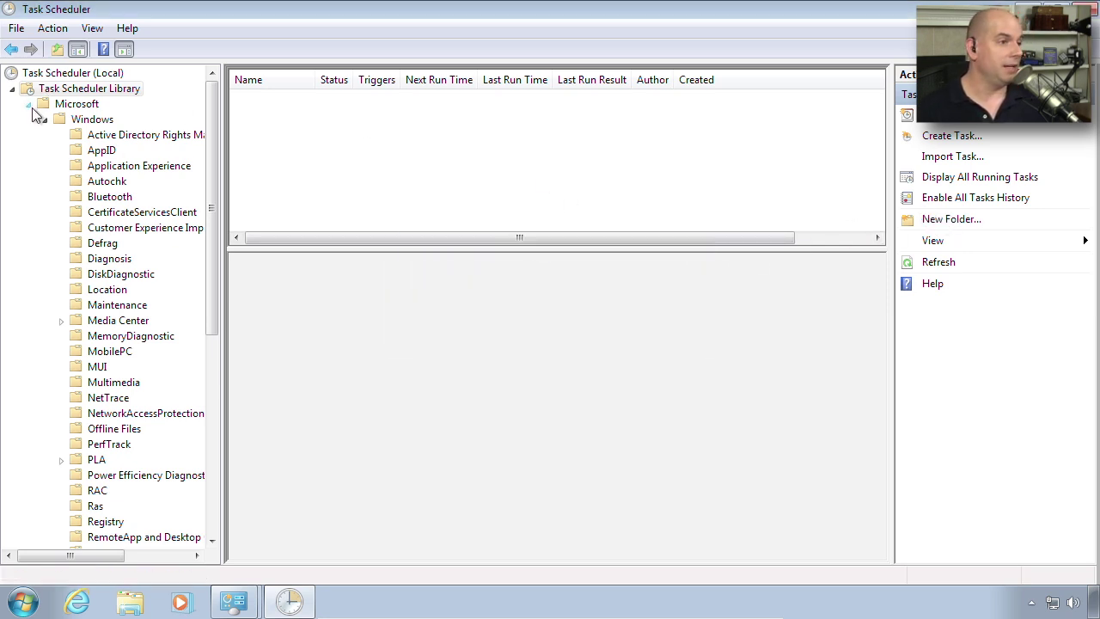
pyautogui.click(31, 105)
pyautogui.click(69, 135)
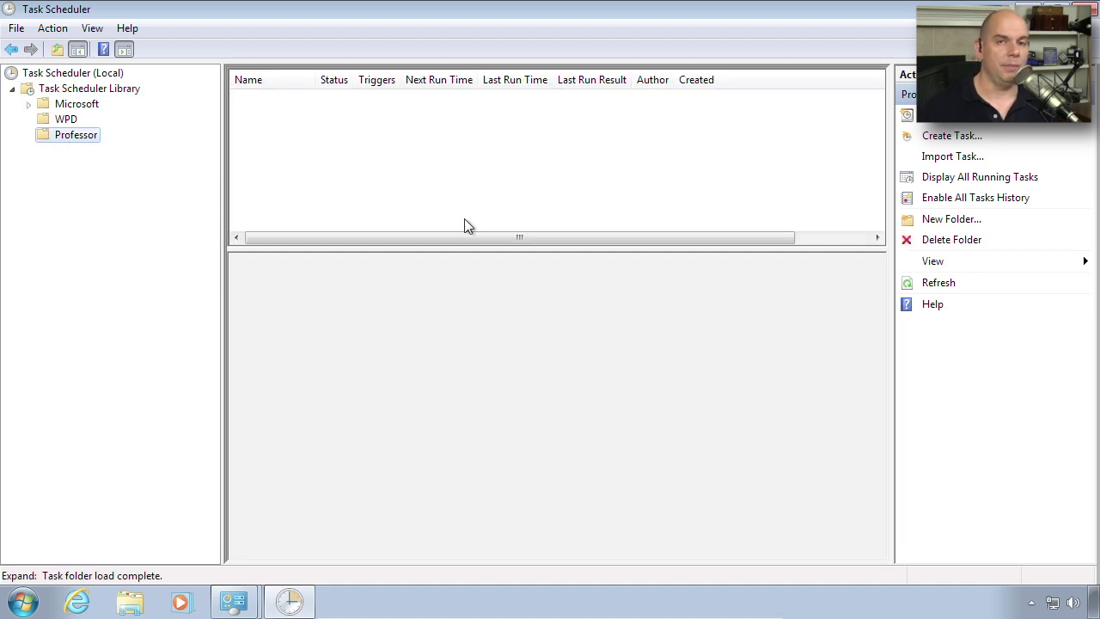